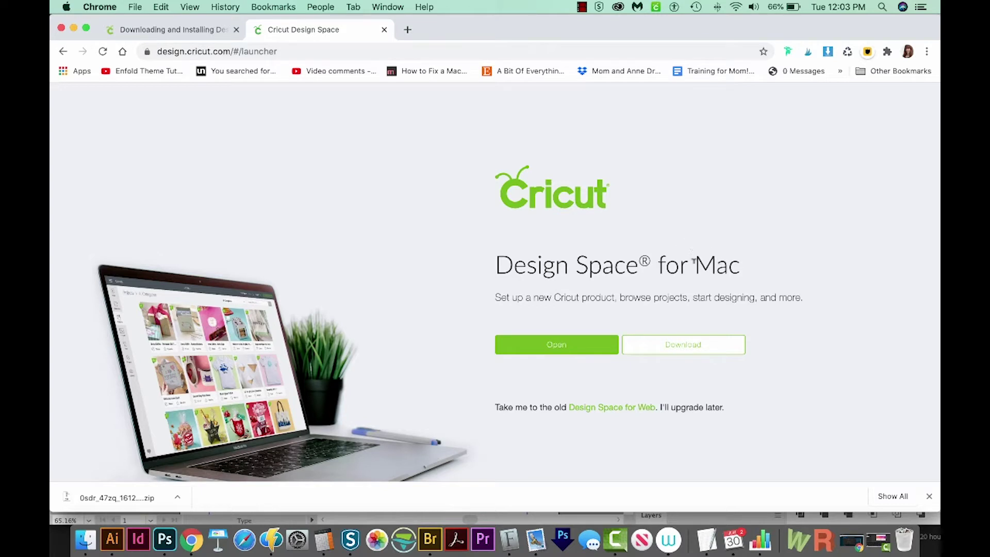
Download the Cricut Design Space for Mac installer .dmg from the launcher page
{"action": "left_click_drag", "start_coordinate": [732, 261], "coordinate": [654, 264]}
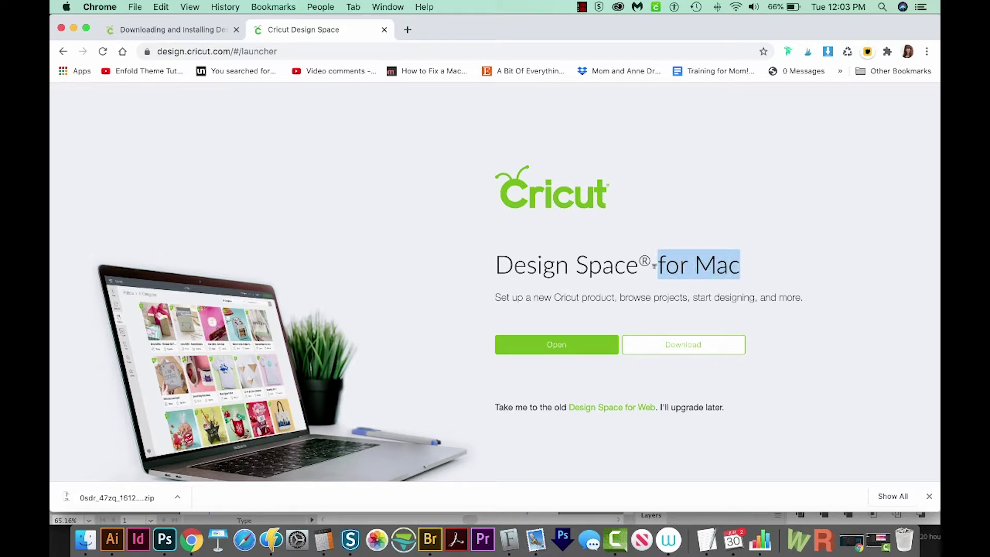
{"action": "left_click", "coordinate": [681, 347]}
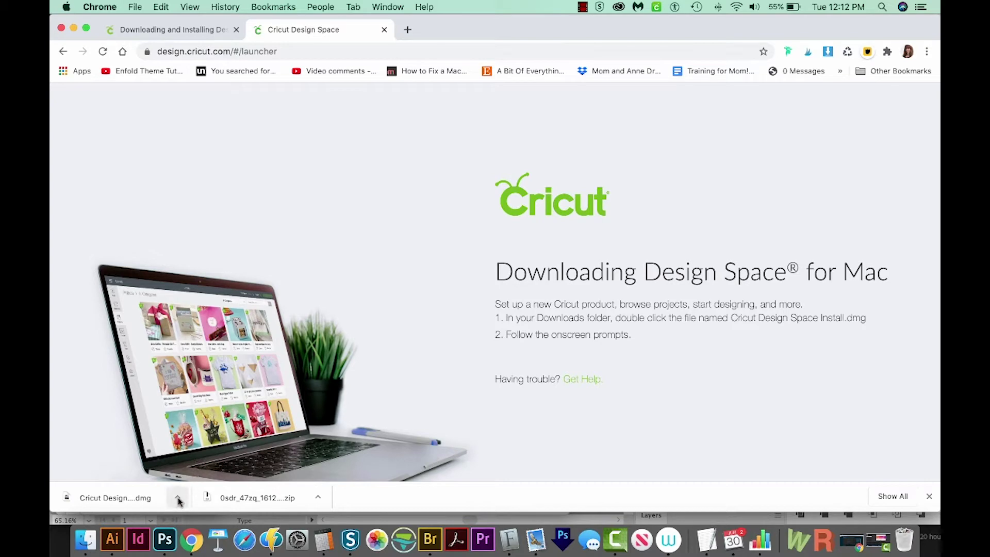
Reveal the downloaded Cricut Design Space installer in the Finder Downloads folder
{"action": "left_click", "coordinate": [177, 498]}
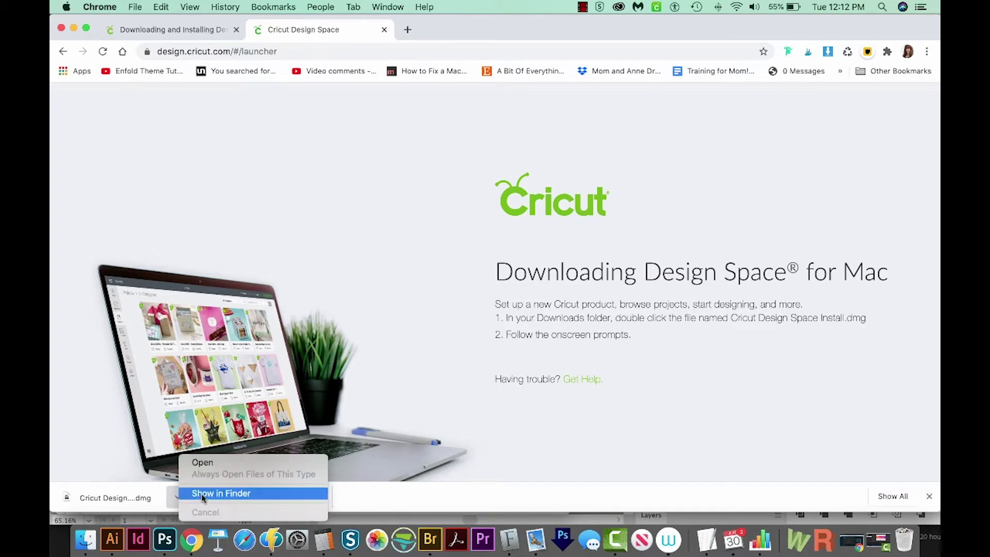
{"action": "left_click", "coordinate": [202, 494]}
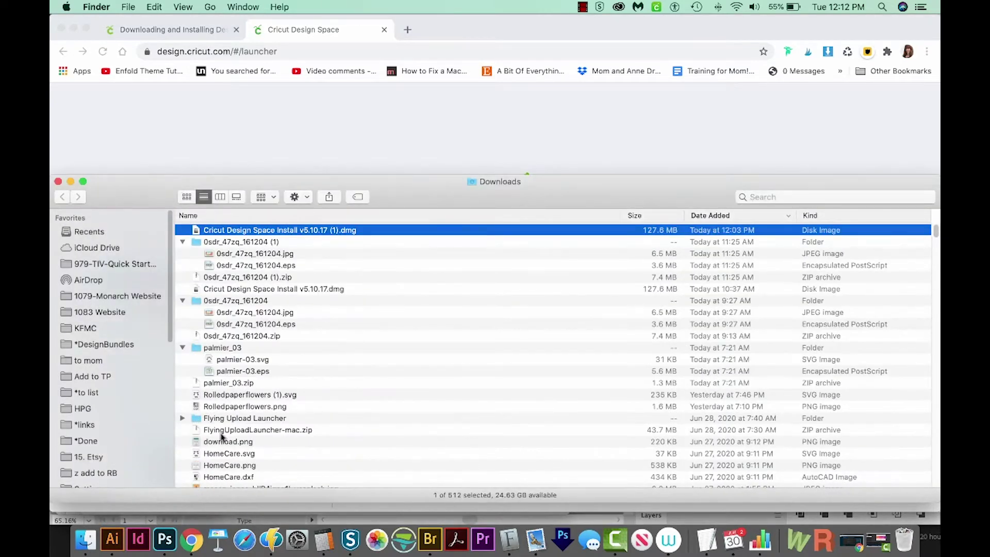
{"action": "left_click_drag", "start_coordinate": [551, 187], "coordinate": [550, 192]}
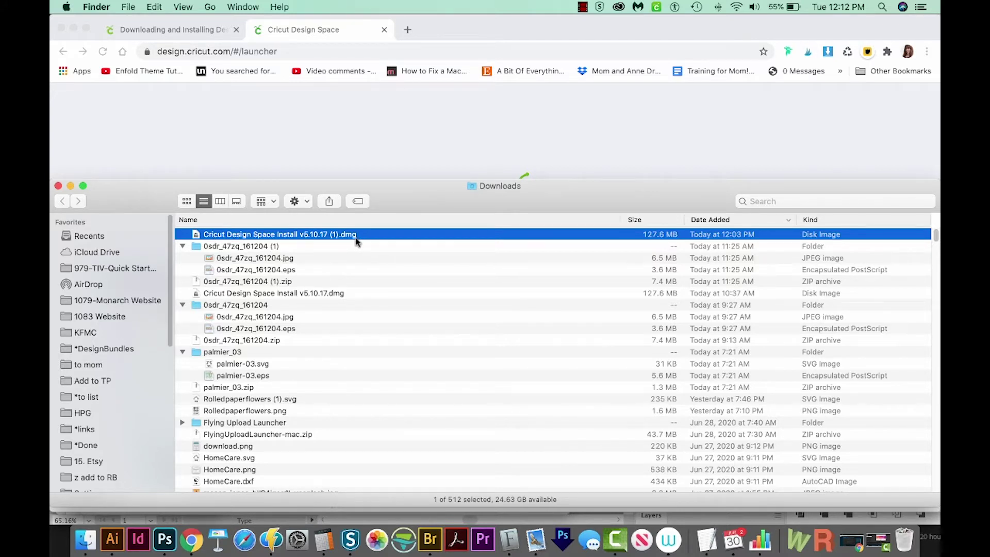
Mount the installer disk image and copy Cricut Design Space into Applications
{"action": "double_click", "coordinate": [196, 237]}
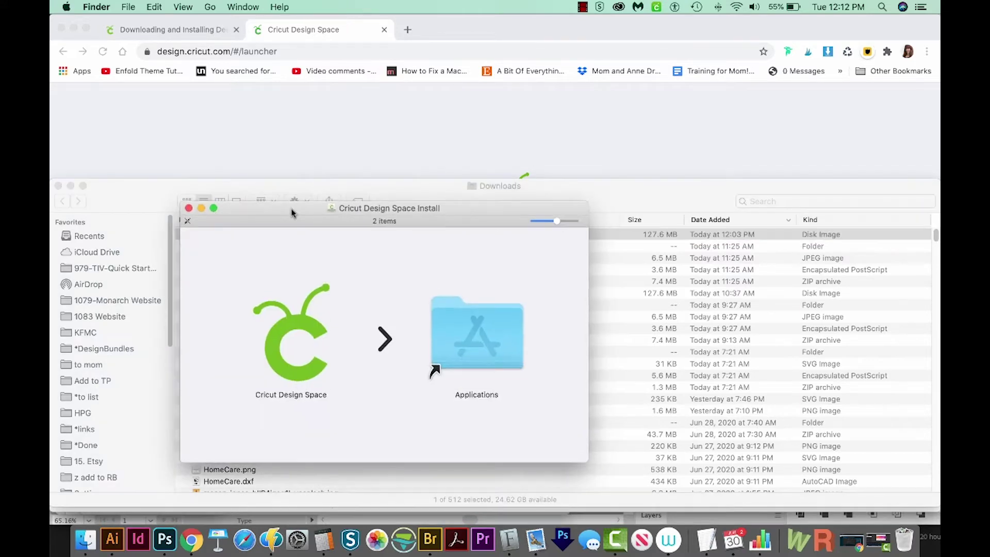
{"action": "left_click_drag", "start_coordinate": [294, 208], "coordinate": [369, 106]}
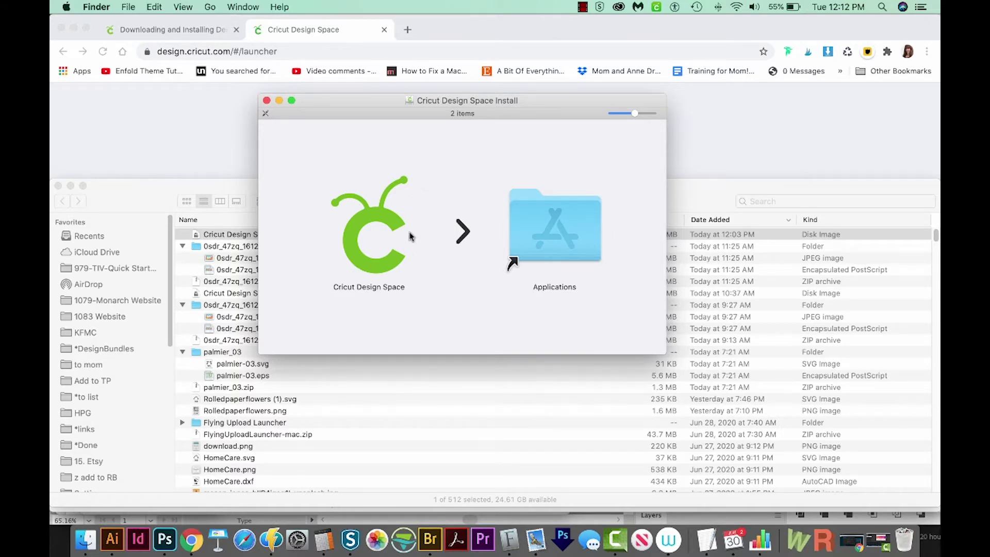
{"action": "left_click_drag", "start_coordinate": [351, 236], "coordinate": [537, 227]}
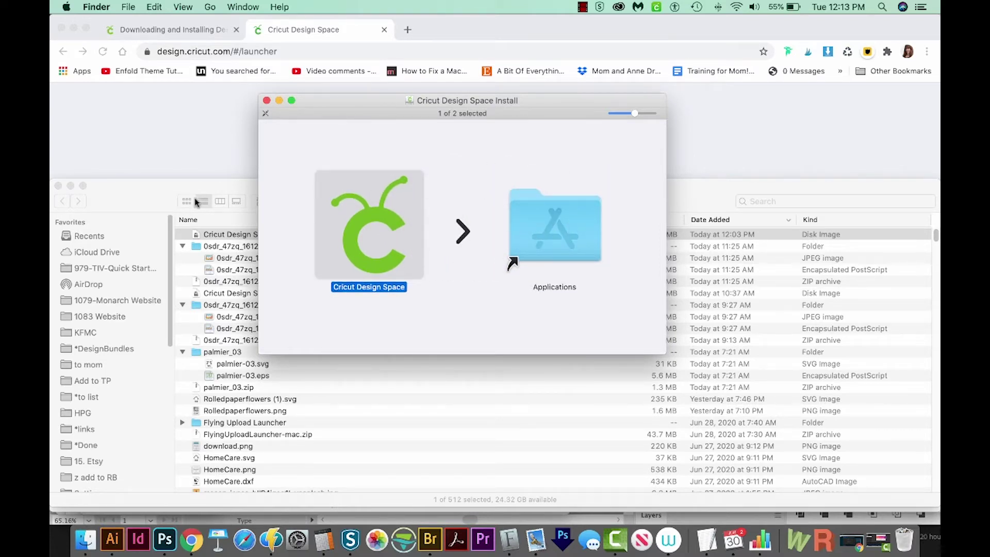
Go to Applications with Cmd+Shift+A, find 'cricut', and launch Cricut Design Space
{"action": "left_click", "coordinate": [129, 202]}
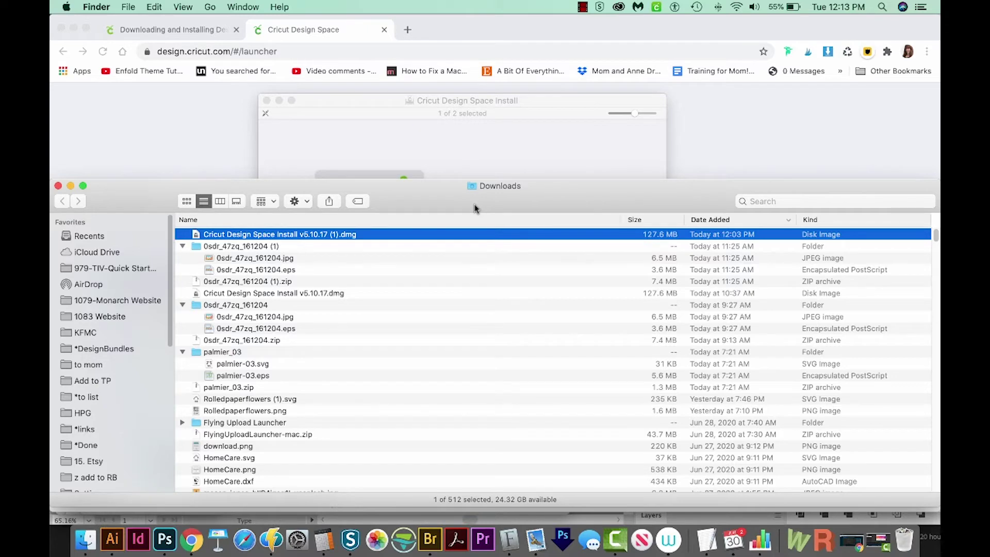
{"action": "key", "text": "super+shift+a"}
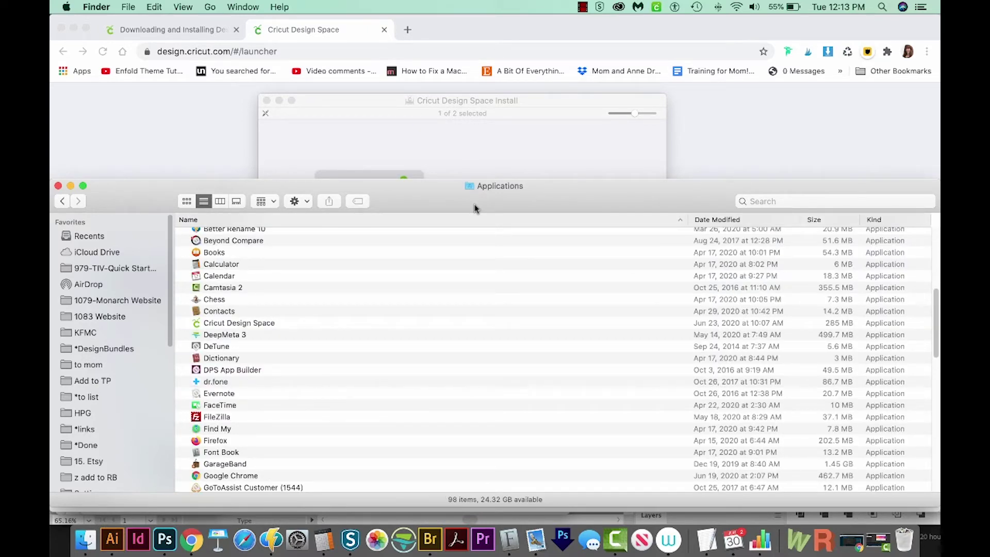
{"action": "type", "text": "cricut"}
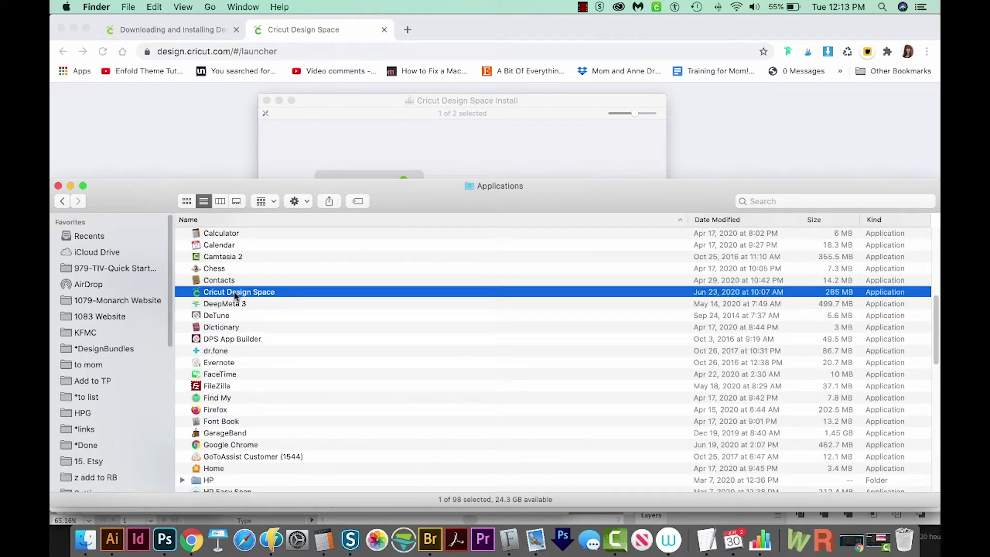
{"action": "double_click", "coordinate": [197, 292]}
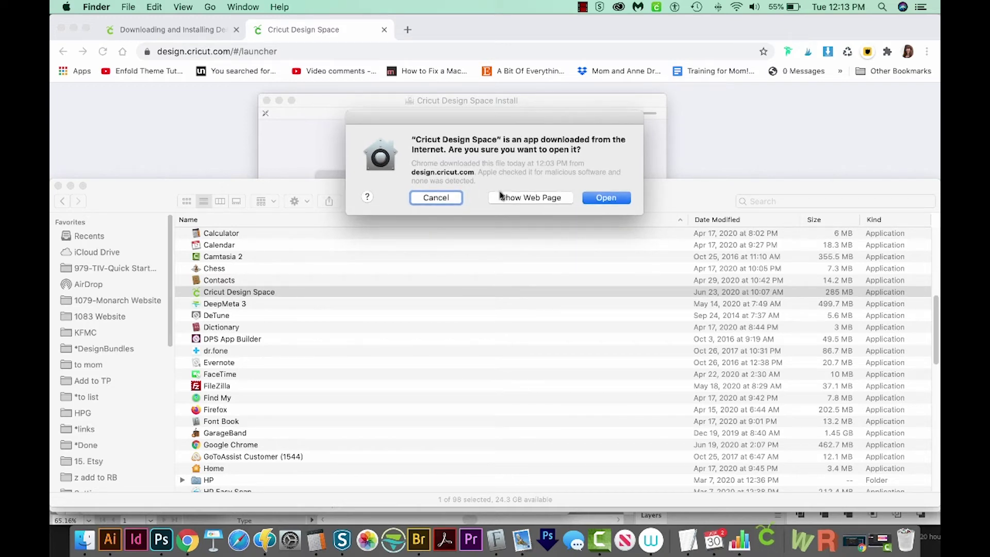
Confirm opening the downloaded app and choose the Cricut Explore family in machine setup
{"action": "left_click", "coordinate": [606, 199]}
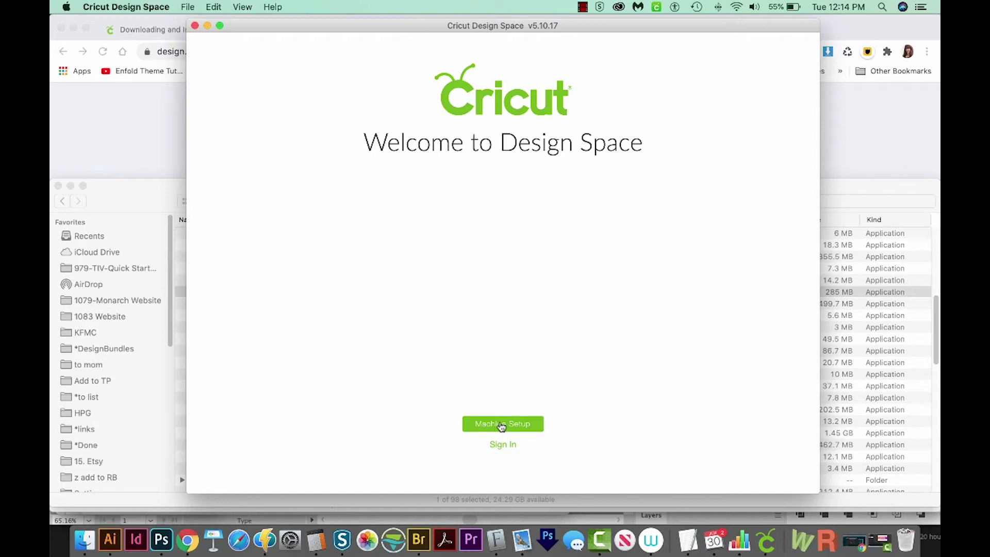
{"action": "left_click", "coordinate": [505, 423]}
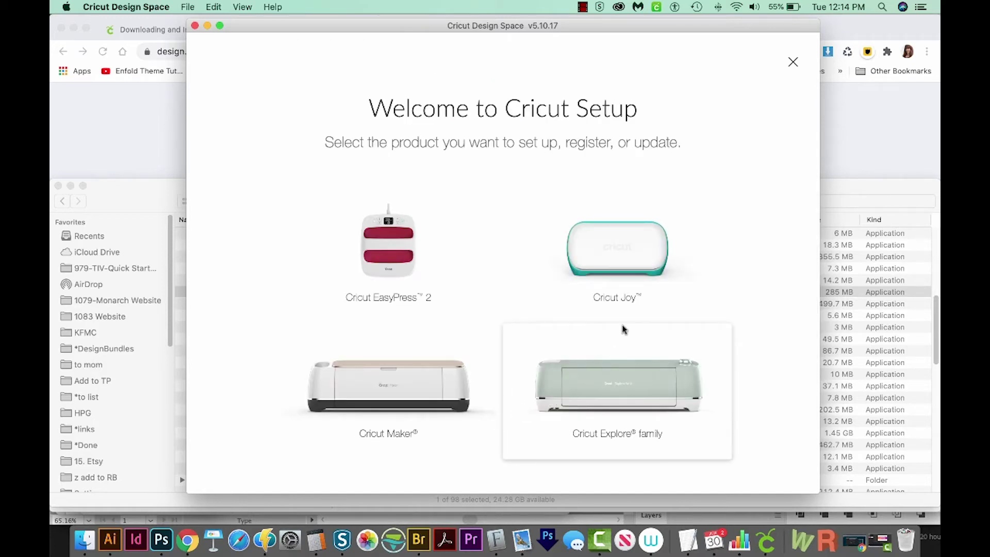
{"action": "left_click", "coordinate": [628, 395]}
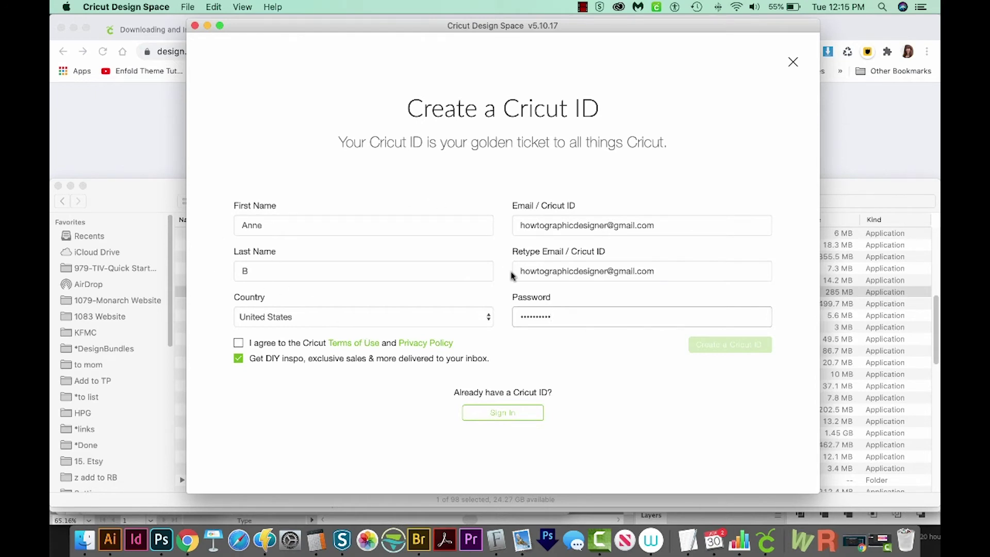
Agree to the terms, create the Cricut ID, and accept the updated policies
{"action": "left_click", "coordinate": [238, 344]}
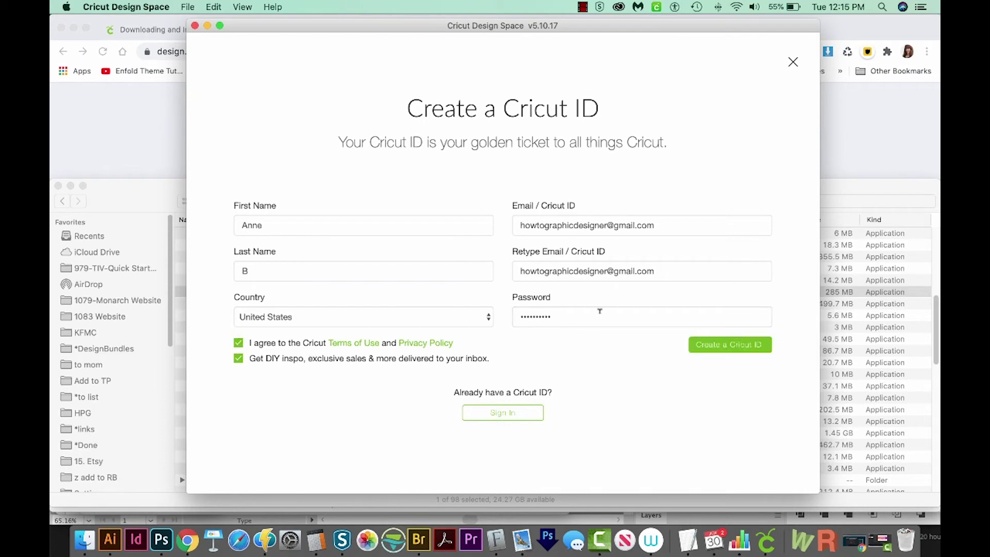
{"action": "left_click", "coordinate": [716, 349]}
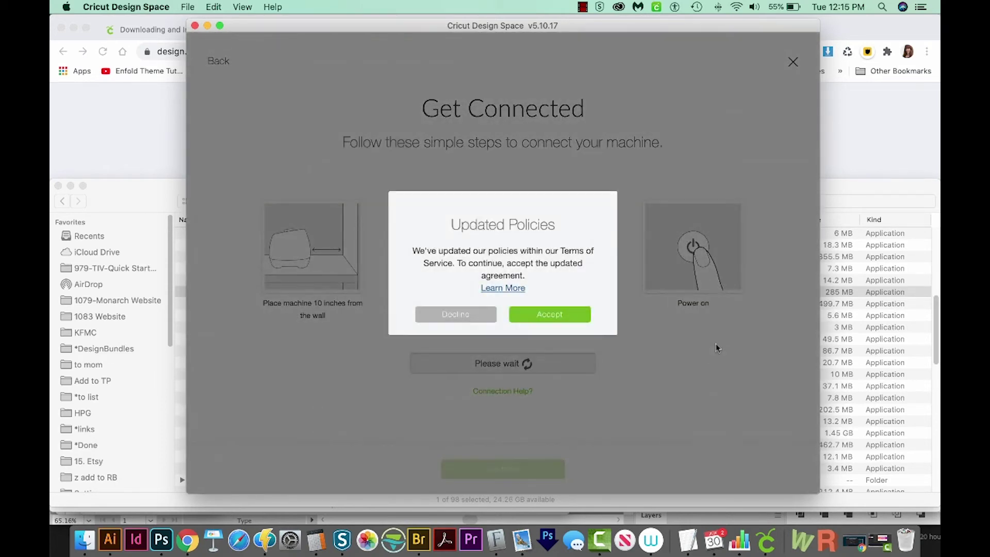
{"action": "left_click", "coordinate": [560, 317]}
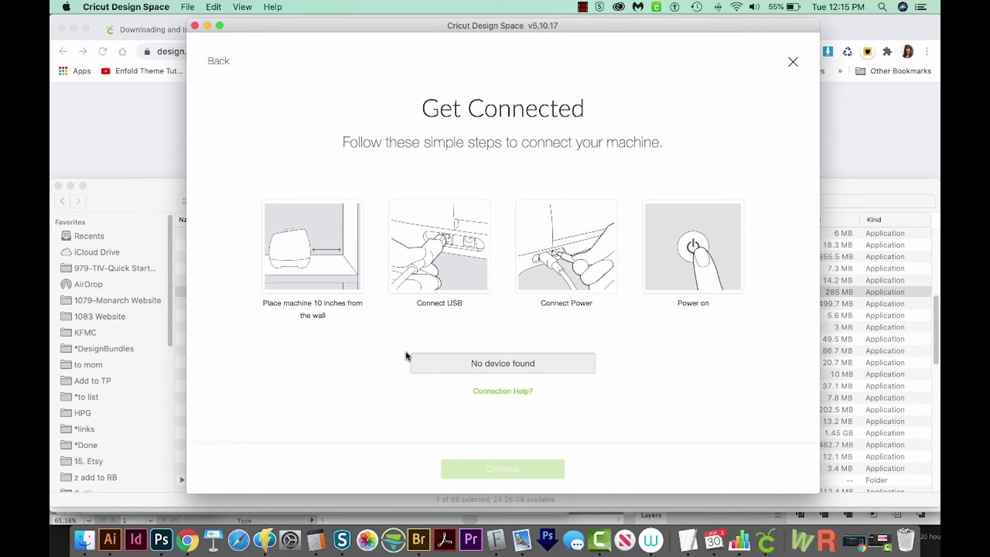
Exit machine setup and confirm leaving to reach the Home page
{"action": "left_click", "coordinate": [220, 62]}
{"action": "left_click", "coordinate": [792, 62]}
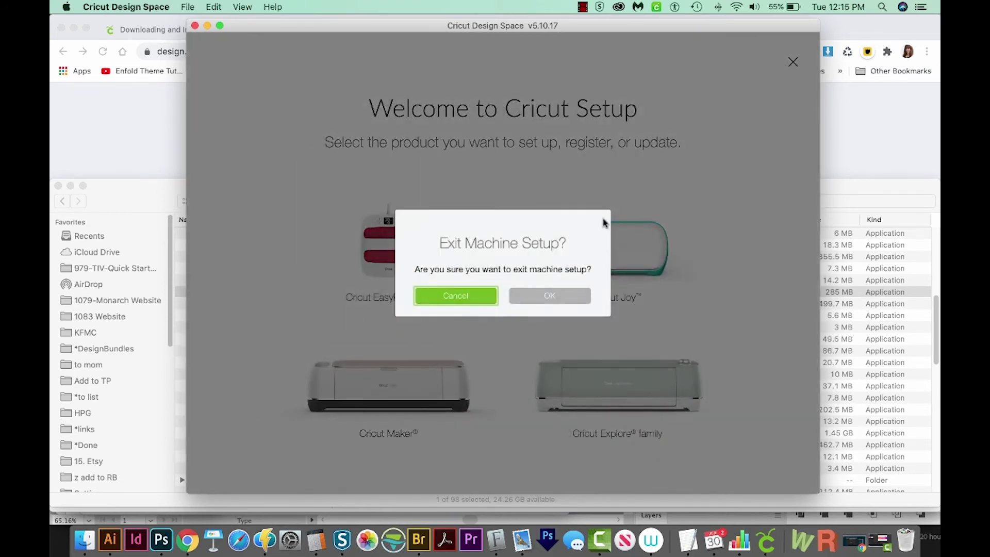
{"action": "left_click", "coordinate": [559, 302]}
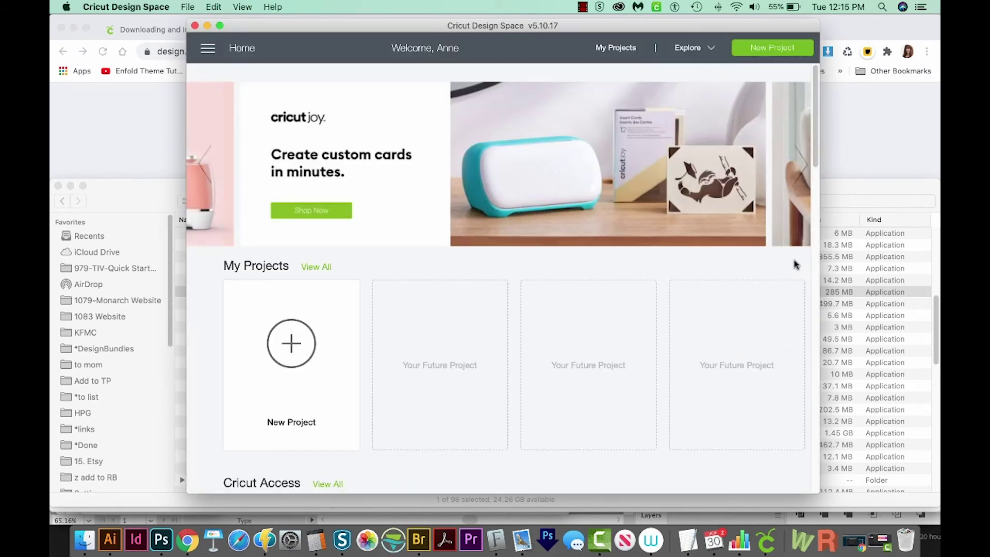
Enlarge the Design Space window and start a new blank project
{"action": "left_click_drag", "start_coordinate": [262, 26], "coordinate": [145, 22]}
{"action": "left_click_drag", "start_coordinate": [701, 489], "coordinate": [921, 509]}
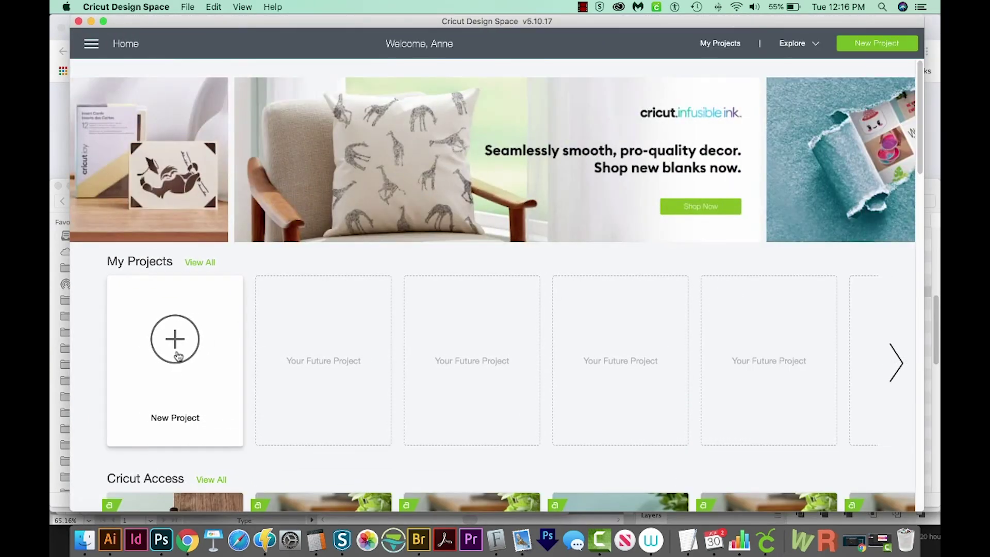
{"action": "left_click", "coordinate": [175, 354]}
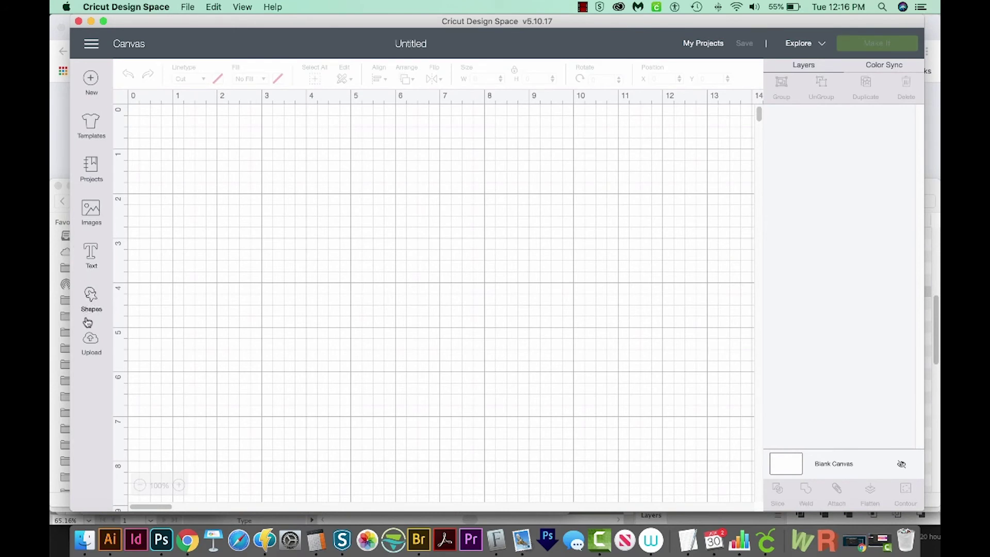
Add a pentagon about 4.4 inches wide, then a text layer reading 'aslkdjf'
{"action": "left_click", "coordinate": [91, 297]}
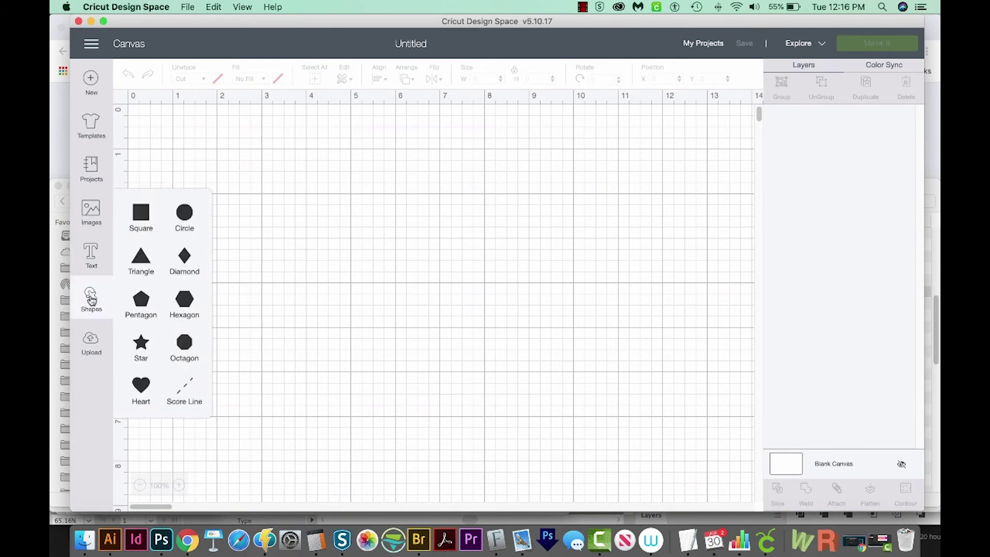
{"action": "left_click", "coordinate": [143, 303]}
{"action": "left_click_drag", "start_coordinate": [290, 261], "coordinate": [364, 271]}
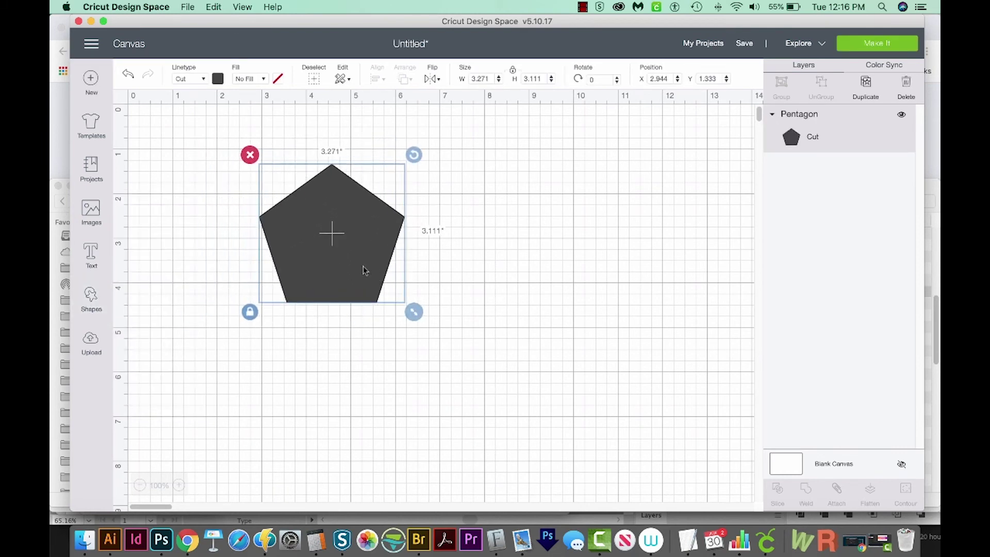
{"action": "left_click_drag", "start_coordinate": [414, 312], "coordinate": [468, 335]}
{"action": "left_click_drag", "start_coordinate": [466, 154], "coordinate": [435, 170]}
{"action": "left_click", "coordinate": [91, 254]}
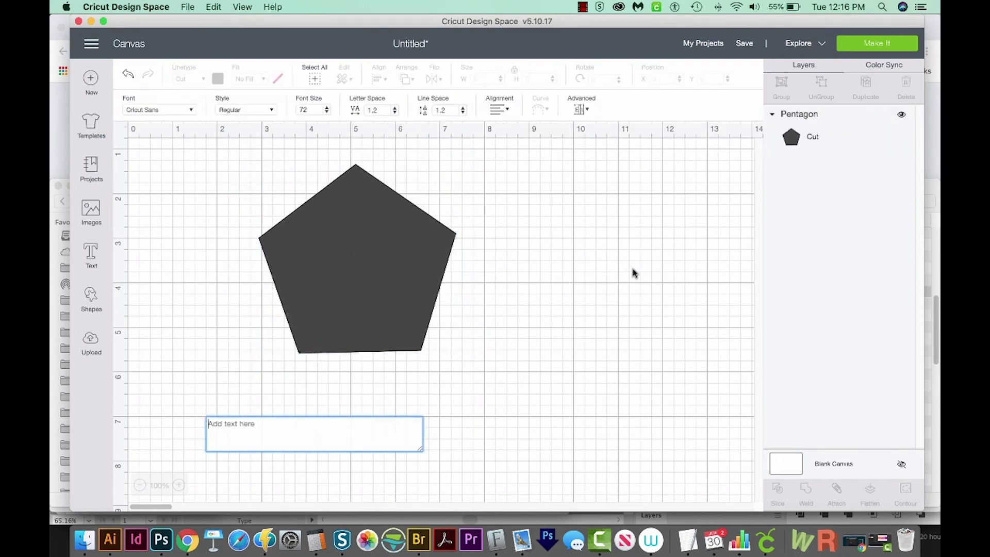
{"action": "type", "text": "aslkdjf"}
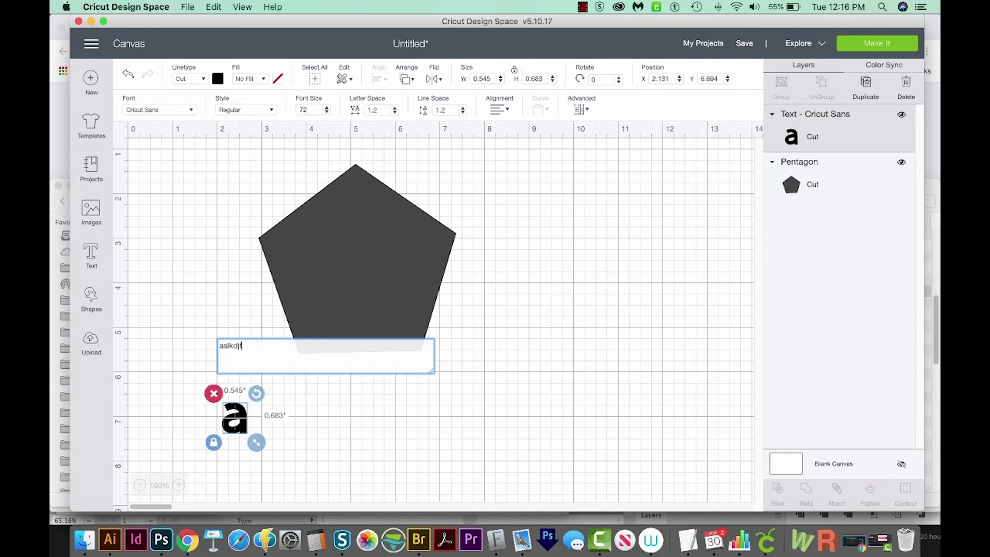